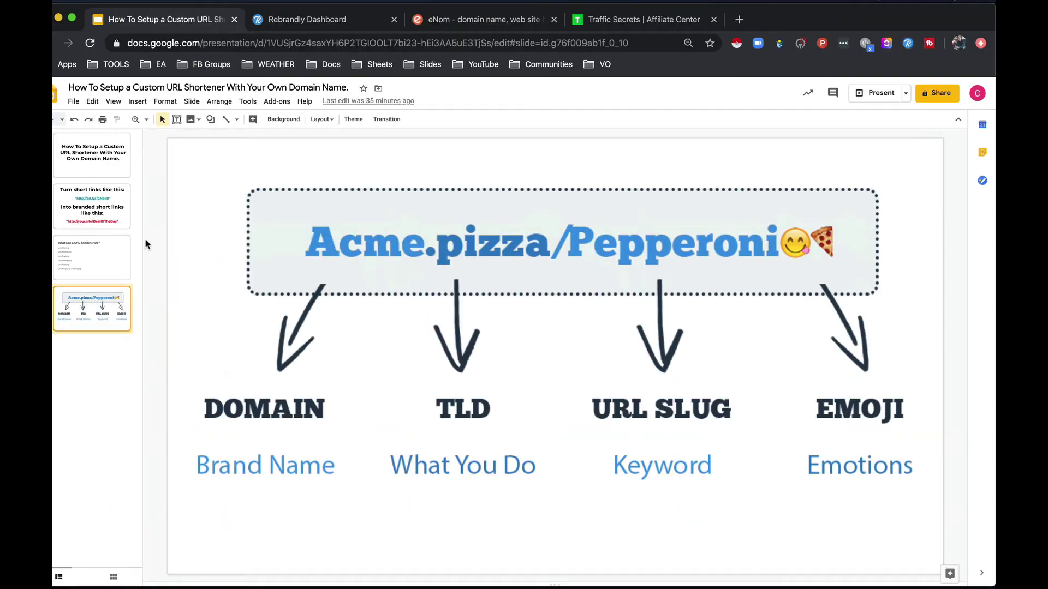
Step: On the Links dashboard, view and close the EntrepreneurAccelerator and TheExpertSecretsBook link details
left_click(340, 19)
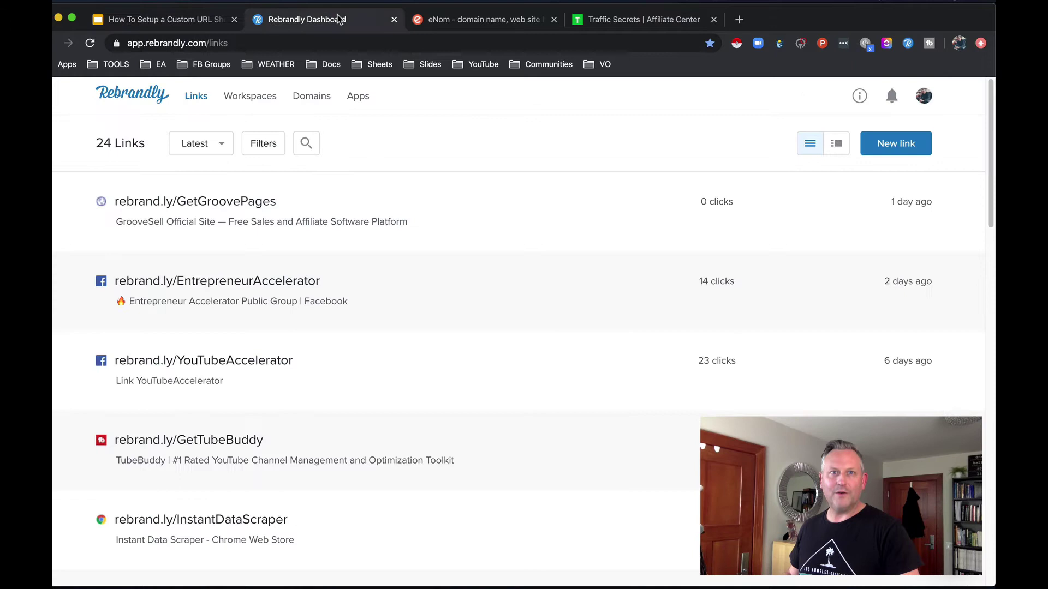
mouse_move(897, 288)
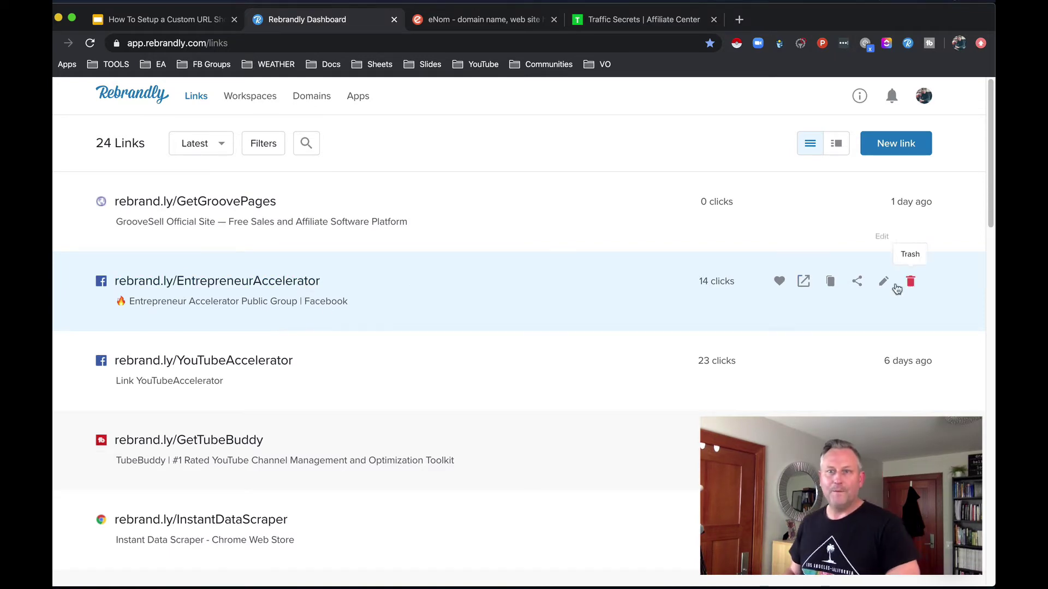
left_click(153, 285)
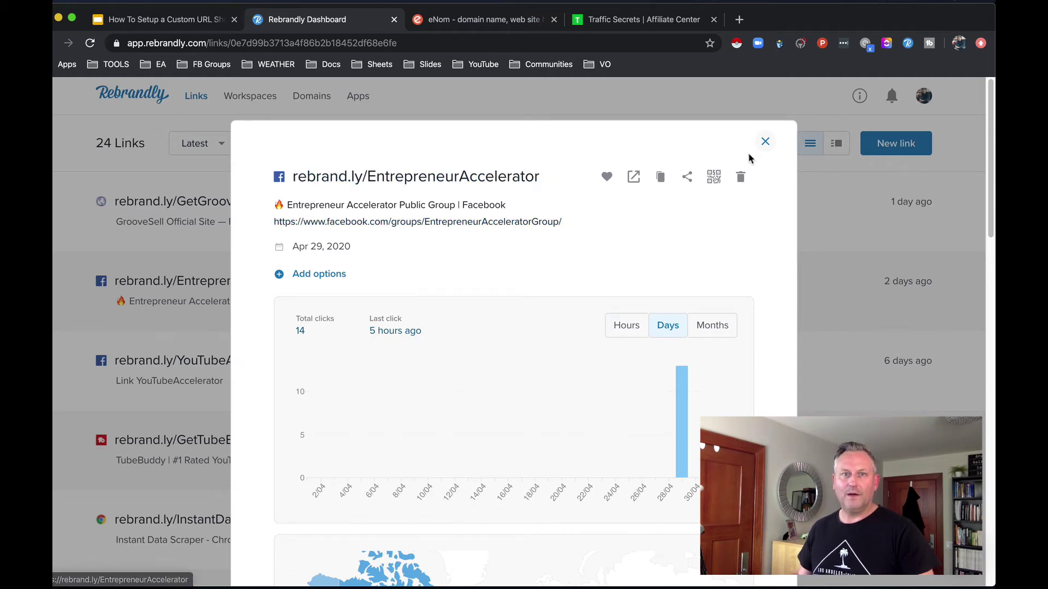
left_click(765, 141)
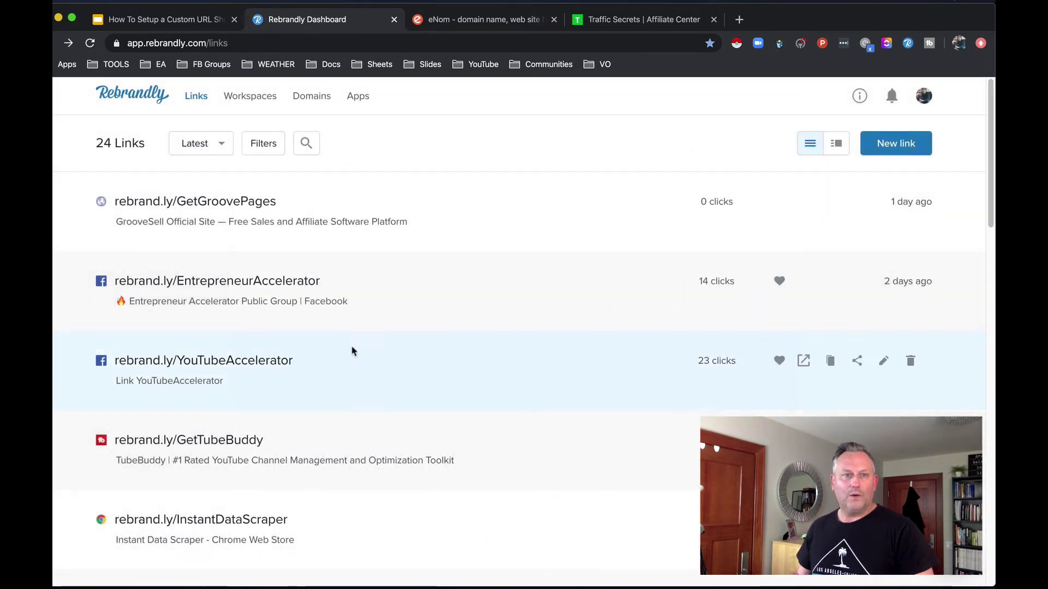
scroll(250, 380, "down", 3)
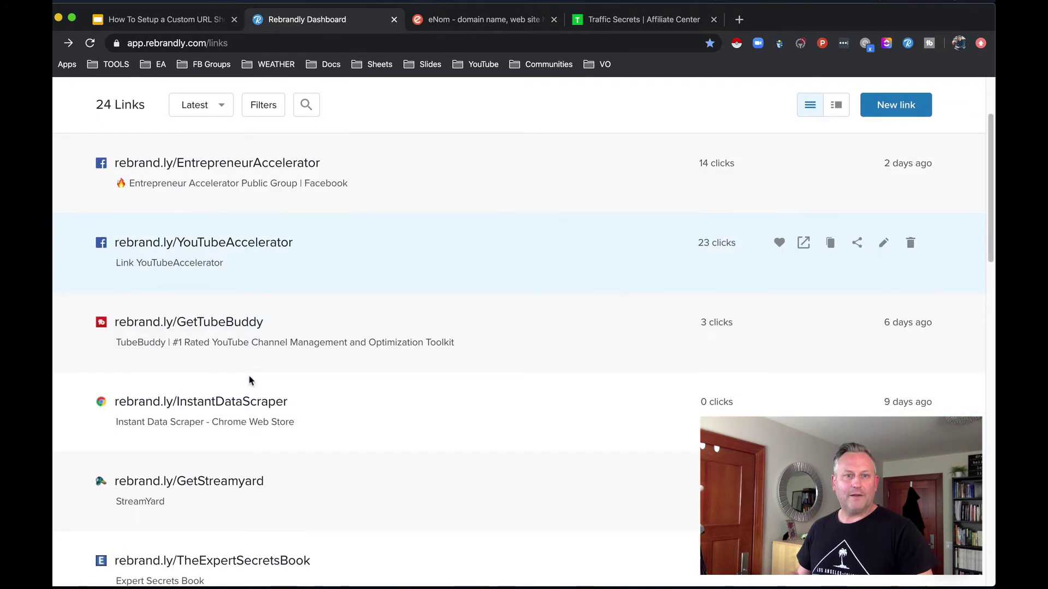
scroll(250, 379, "down", 1)
left_click(210, 505)
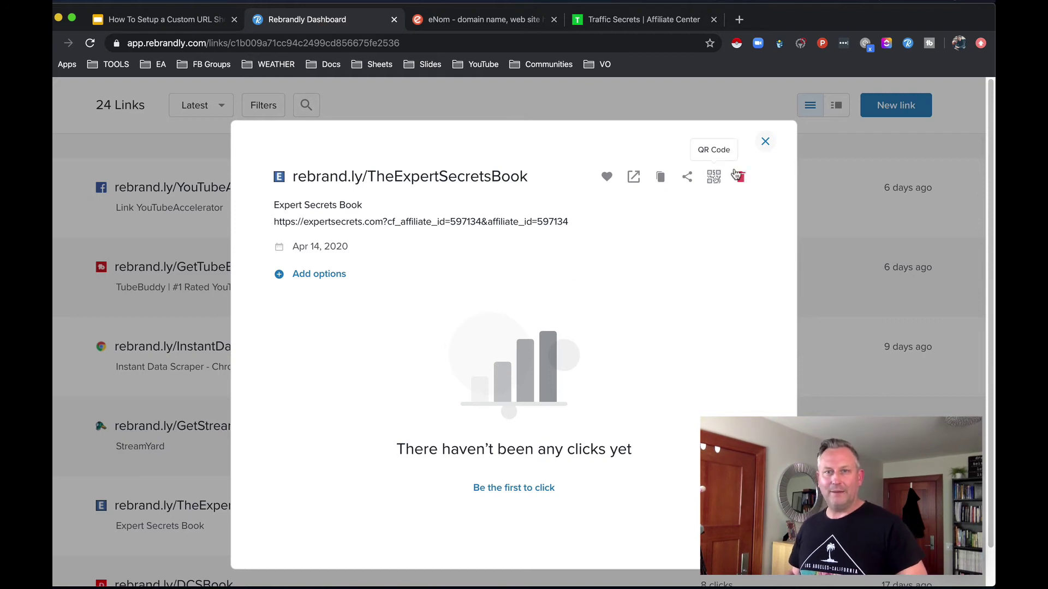
left_click(765, 142)
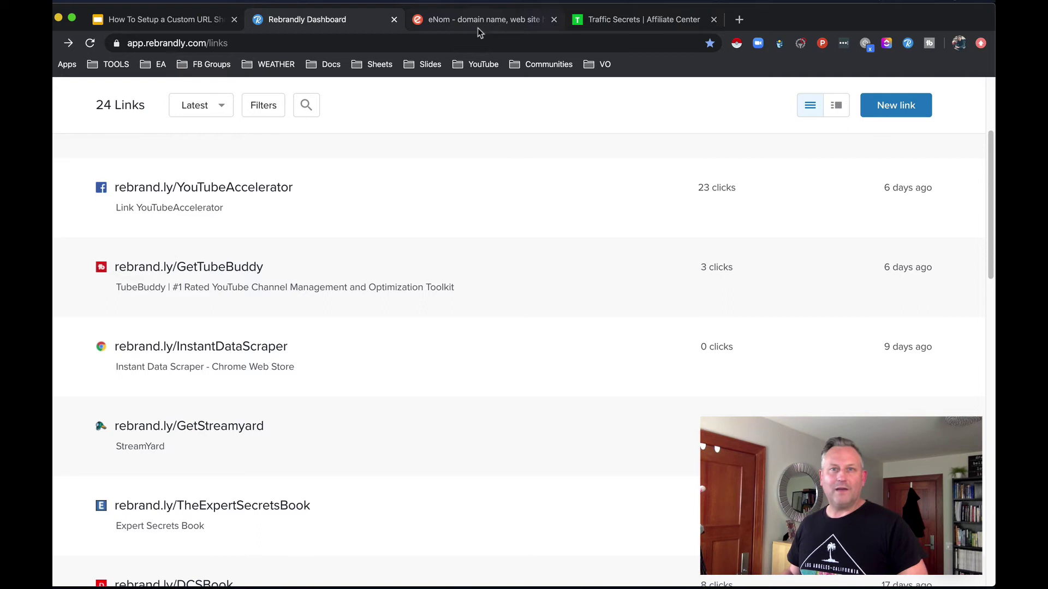
scroll(426, 169, "up", 3)
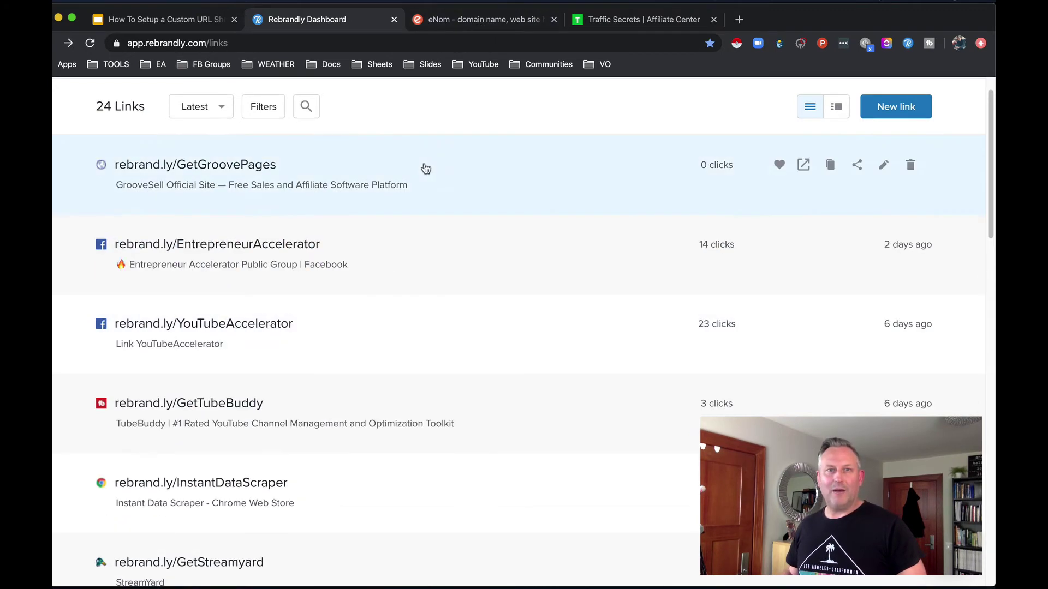
Step: Open the Domains list and compare linkto.site with its eNom host records
left_click(312, 99)
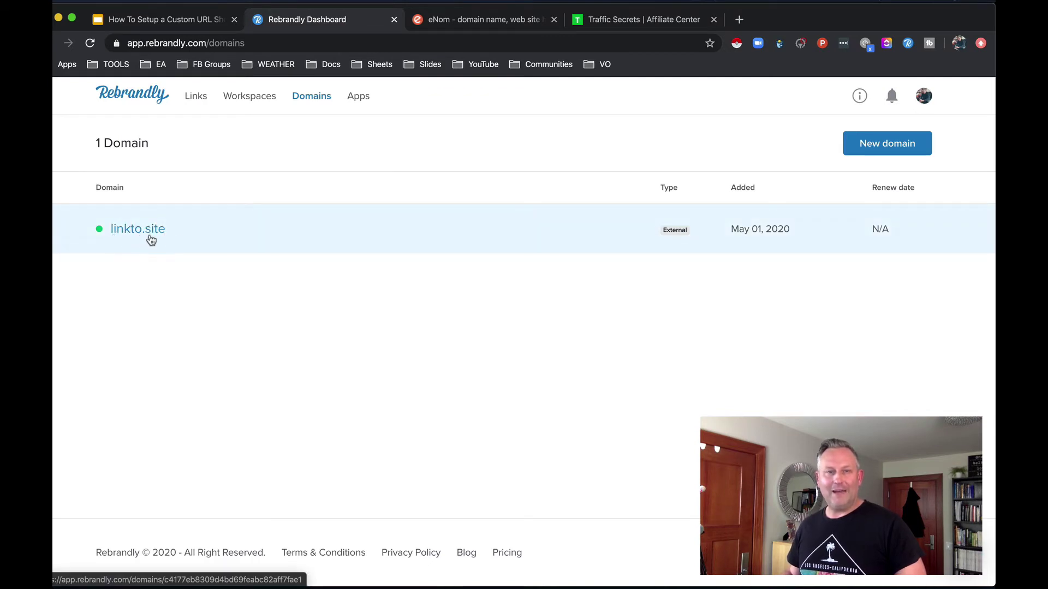
left_click(483, 19)
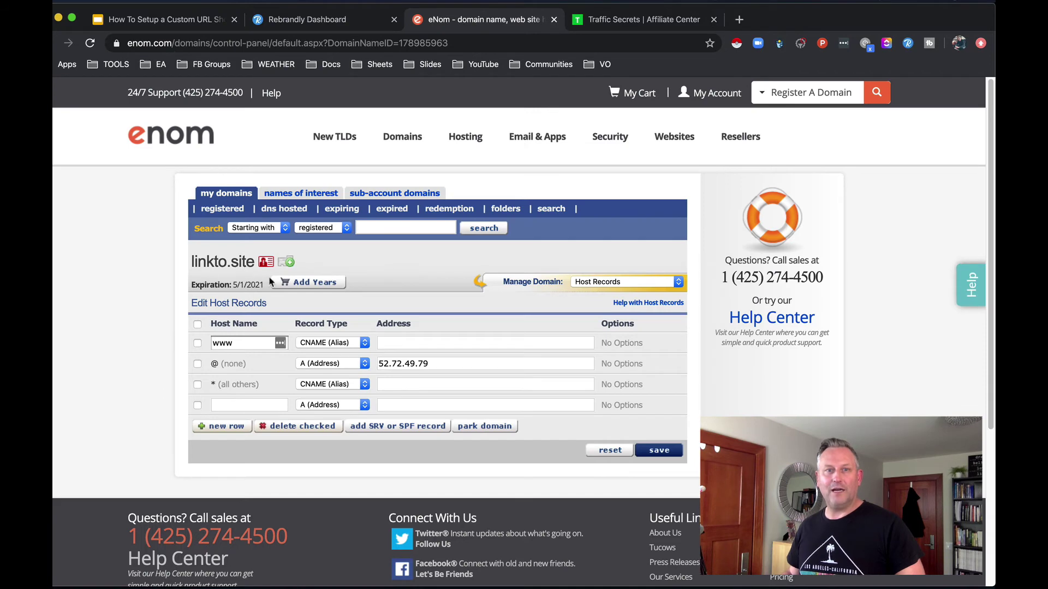
left_click_drag(193, 261, 242, 262)
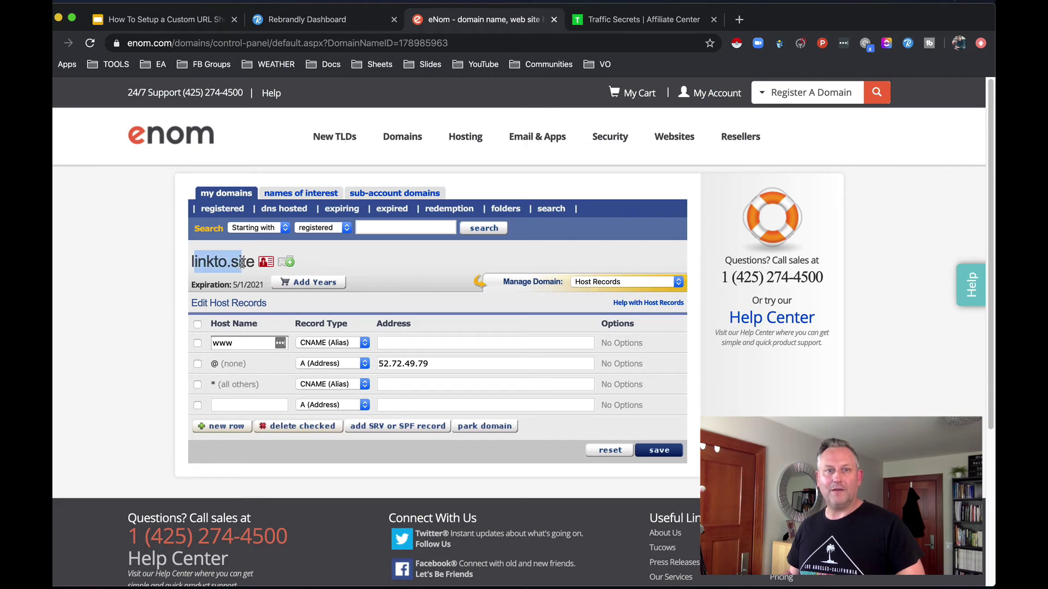
left_click(308, 19)
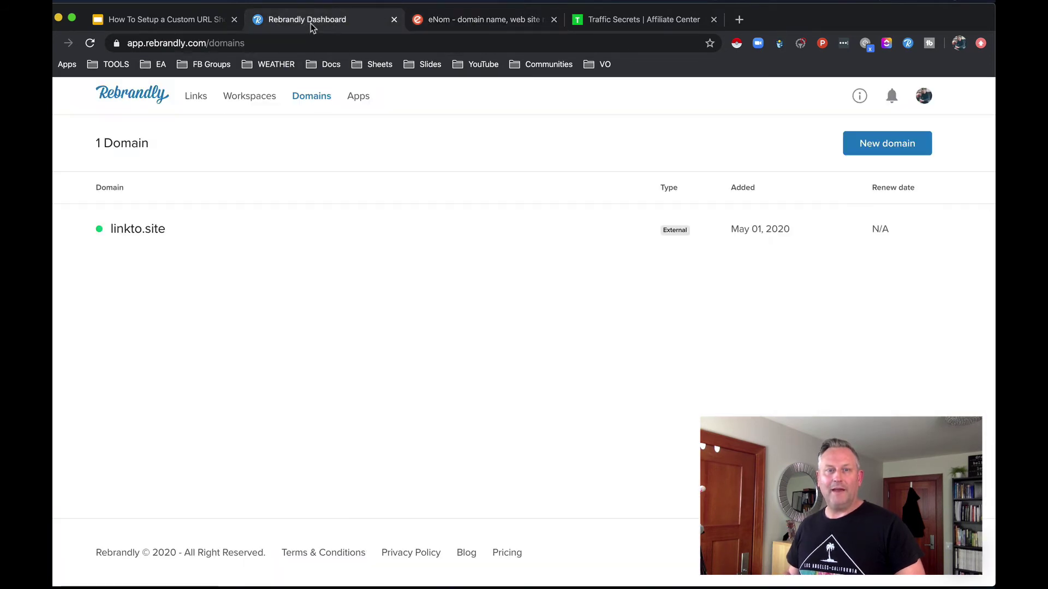
Step: Preview the New domain page, then go back to the domains list without registering
left_click(889, 151)
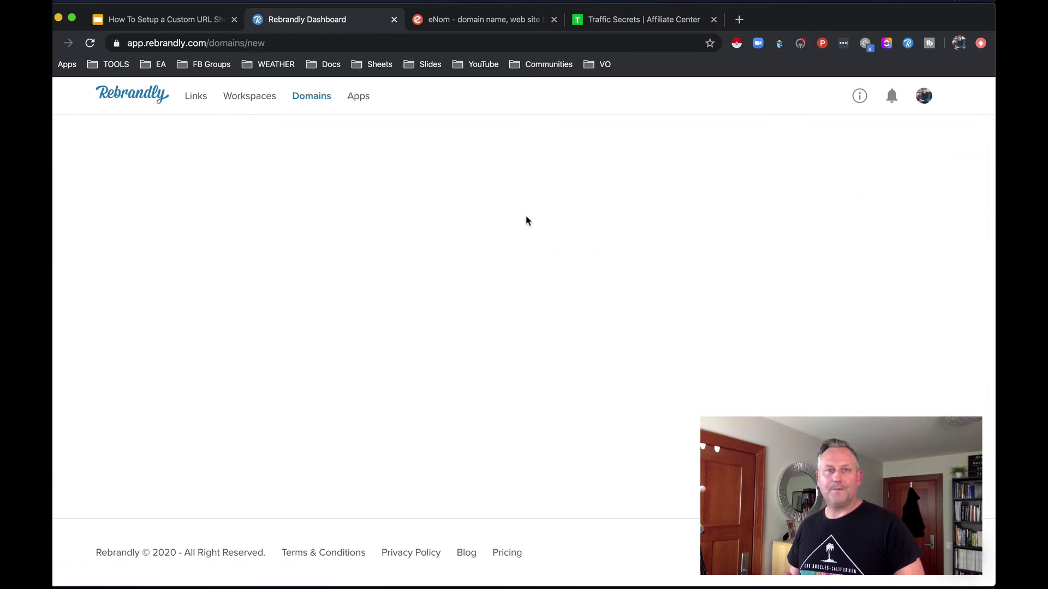
left_click(487, 408)
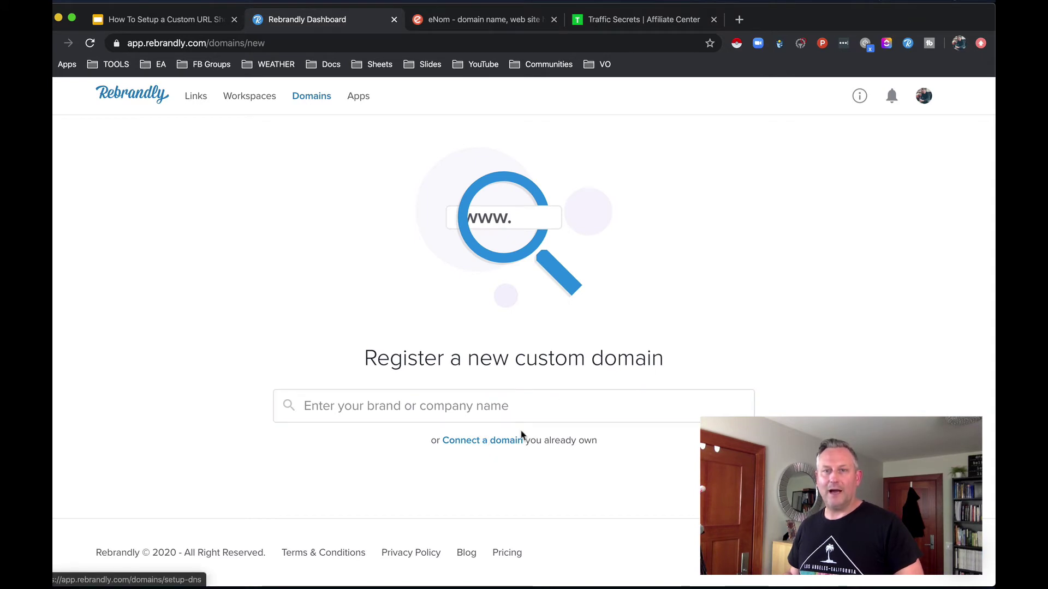
left_click(52, 46)
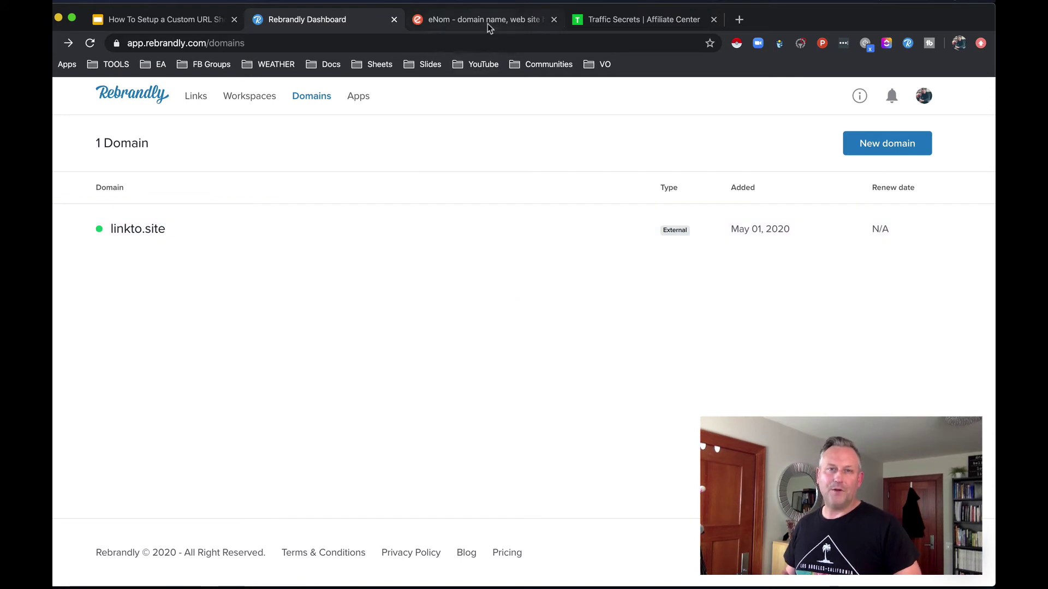
Step: Review linkto.site's DNS details against the eNom host records, then close the details
left_click(157, 236)
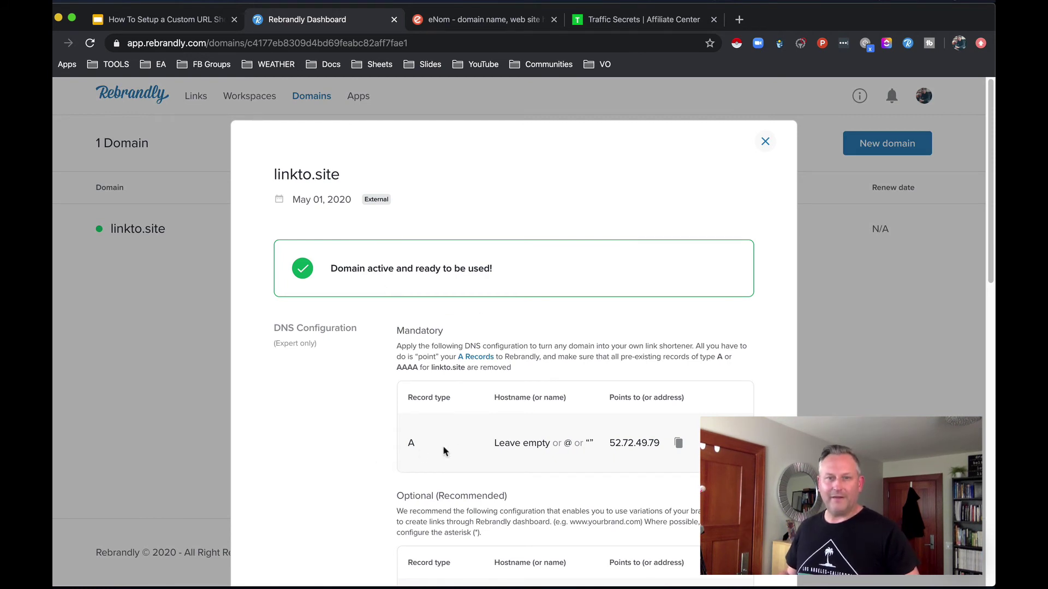
scroll(492, 441, "down", 1)
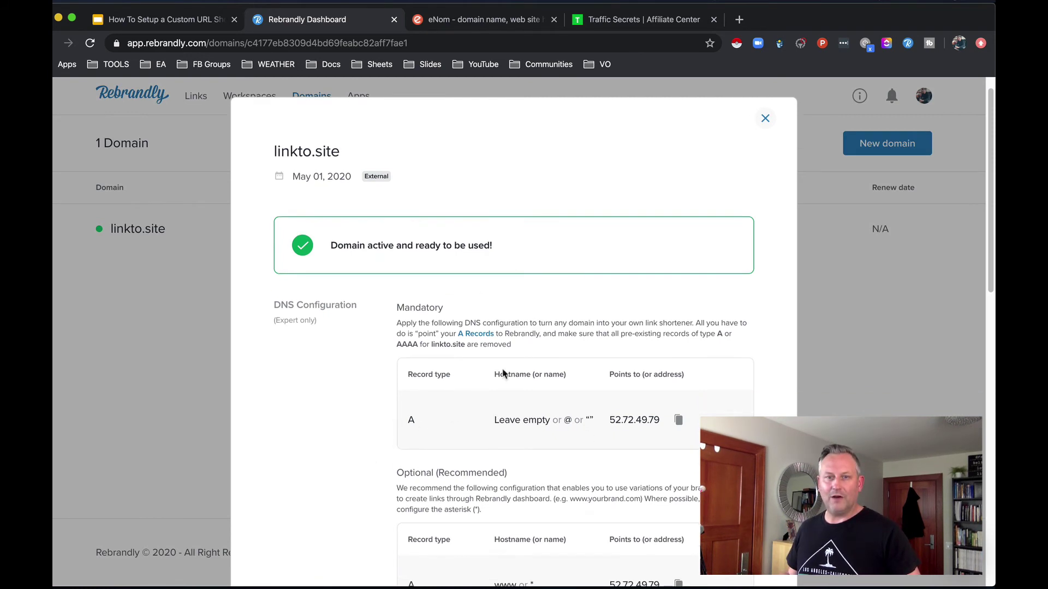
left_click(481, 19)
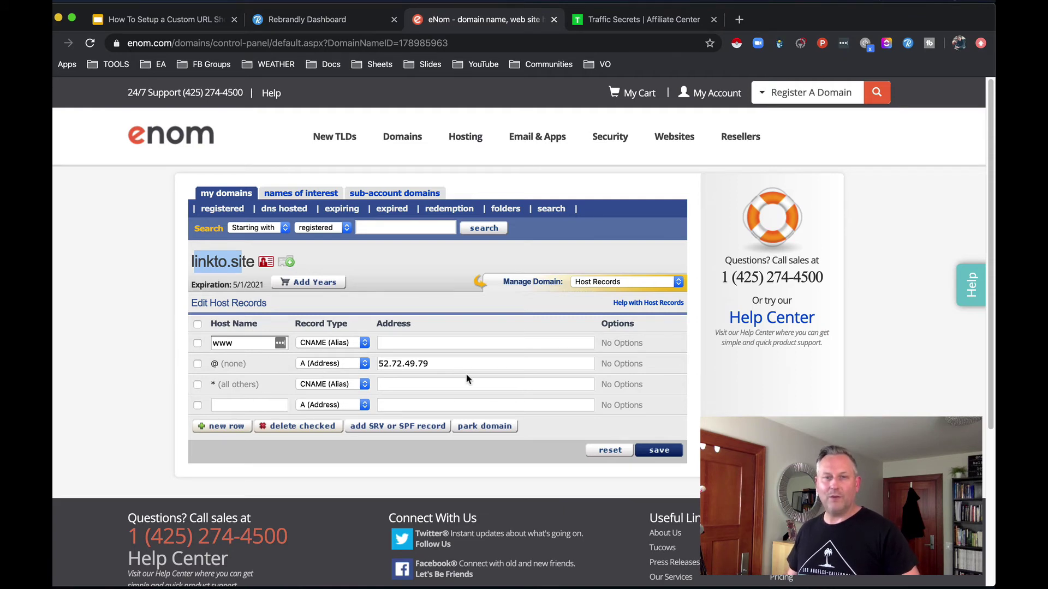
left_click(225, 263)
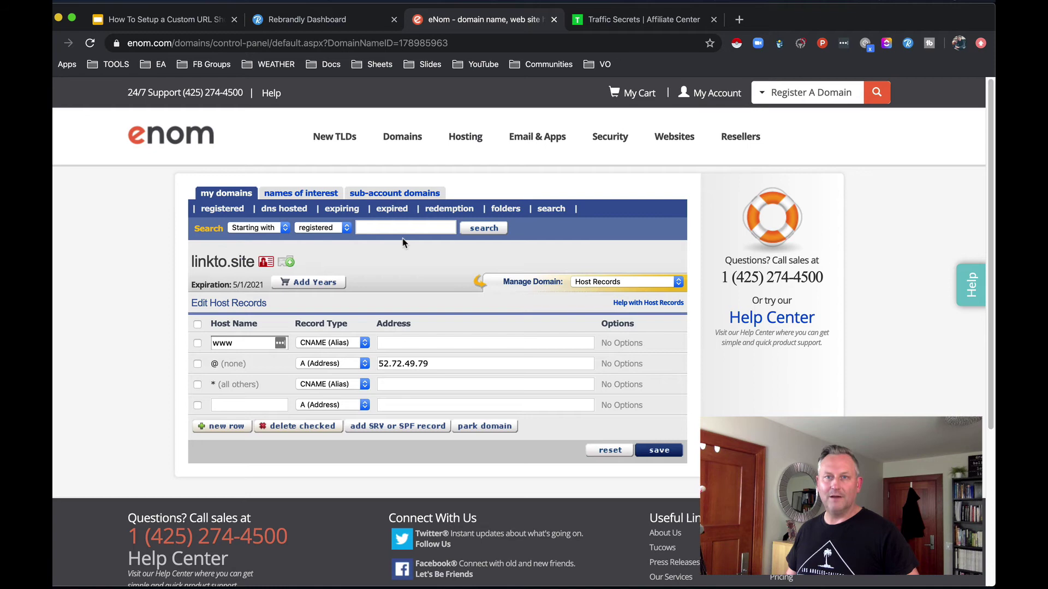
left_click(341, 20)
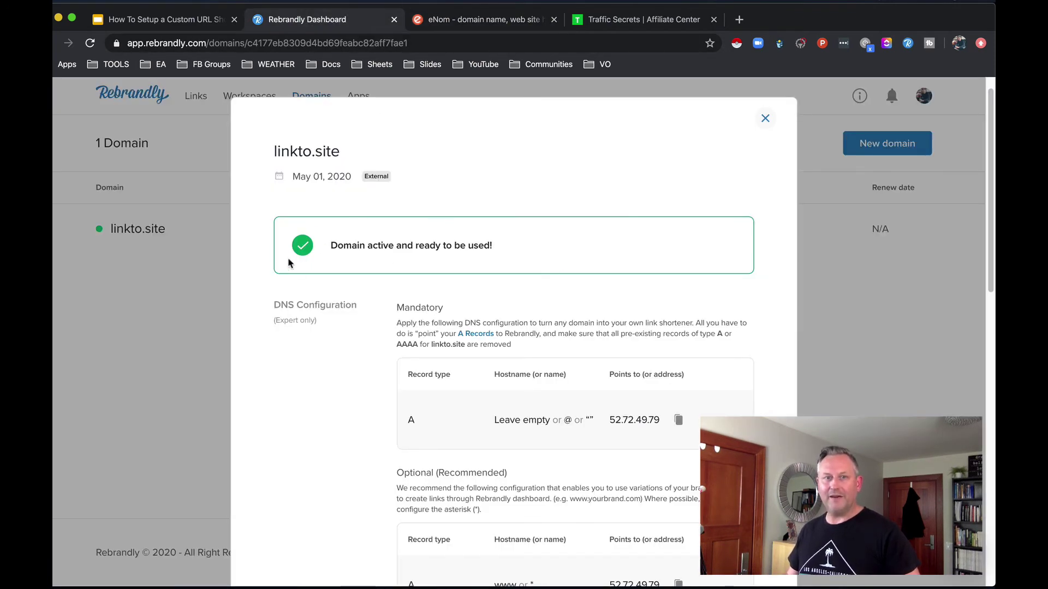
scroll(454, 389, "down", 5)
scroll(491, 426, "down", 2)
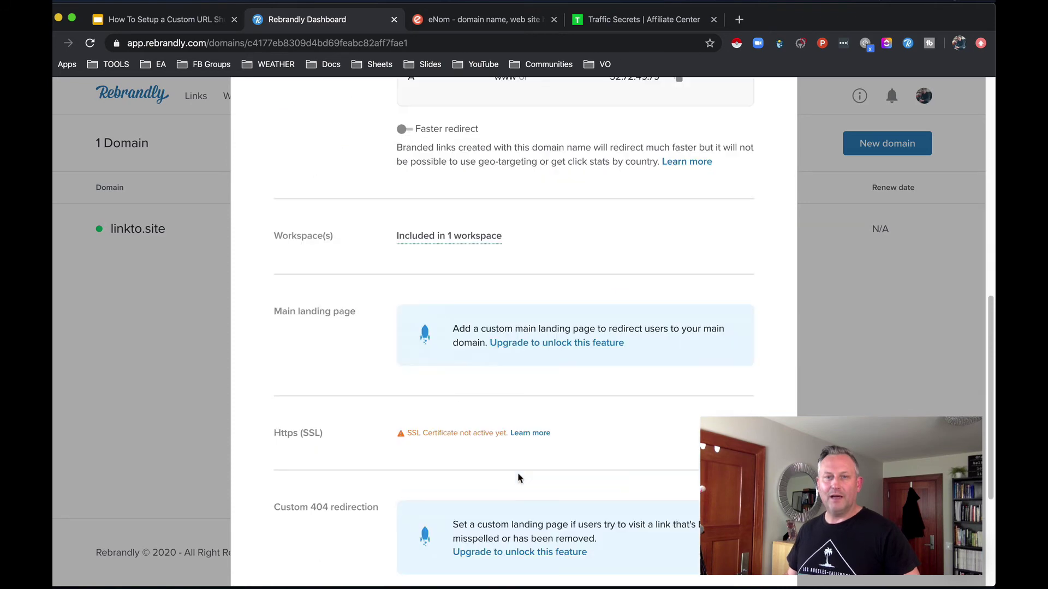
scroll(517, 463, "up", 2)
scroll(479, 400, "up", 5)
scroll(614, 295, "up", 2)
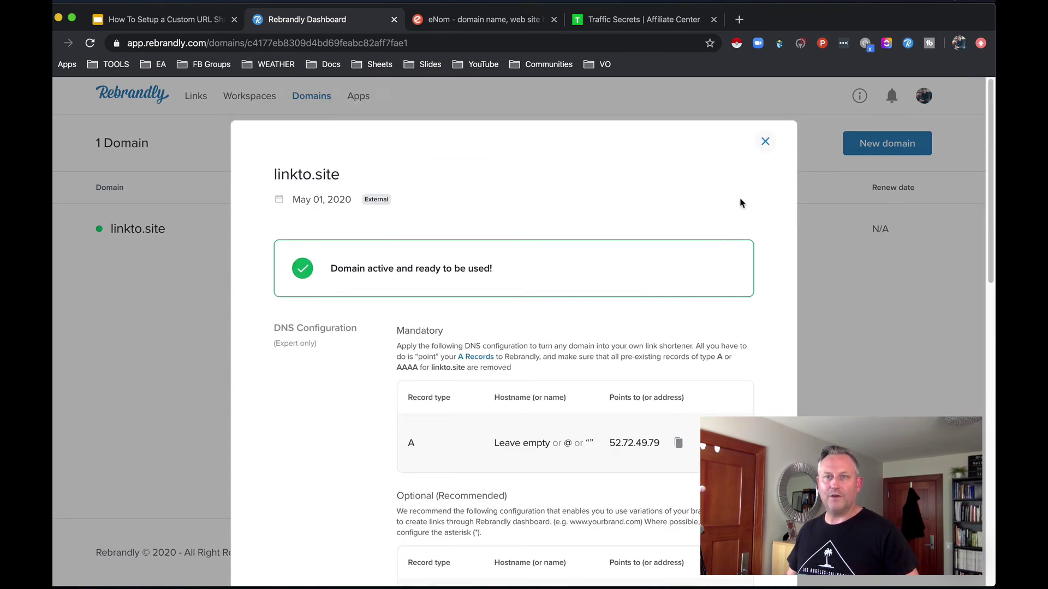
left_click(765, 144)
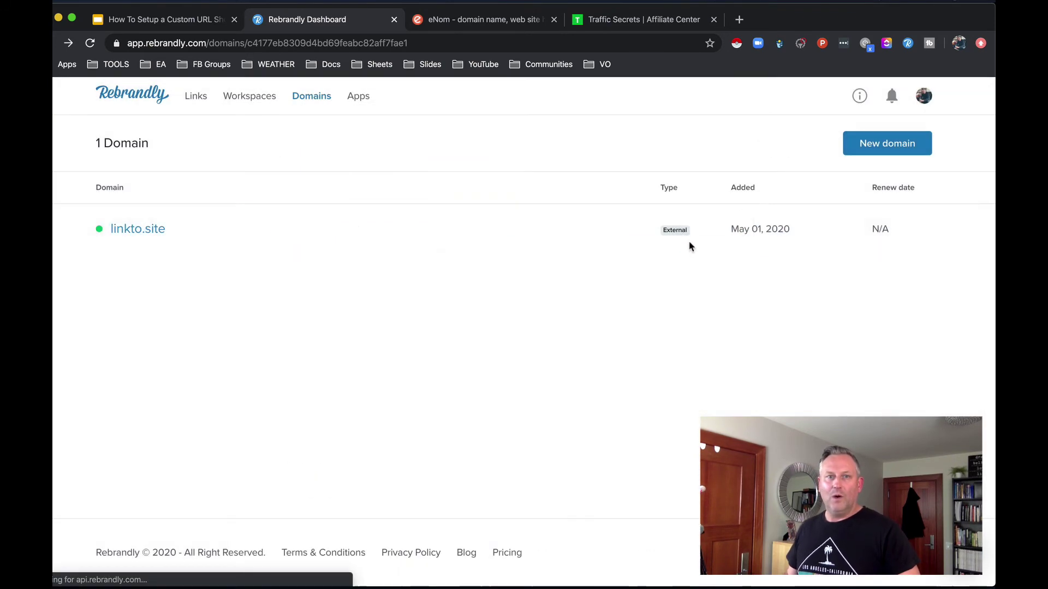
Step: Start a new link with the copied Traffic Secrets affiliate URL as destination
left_click(197, 98)
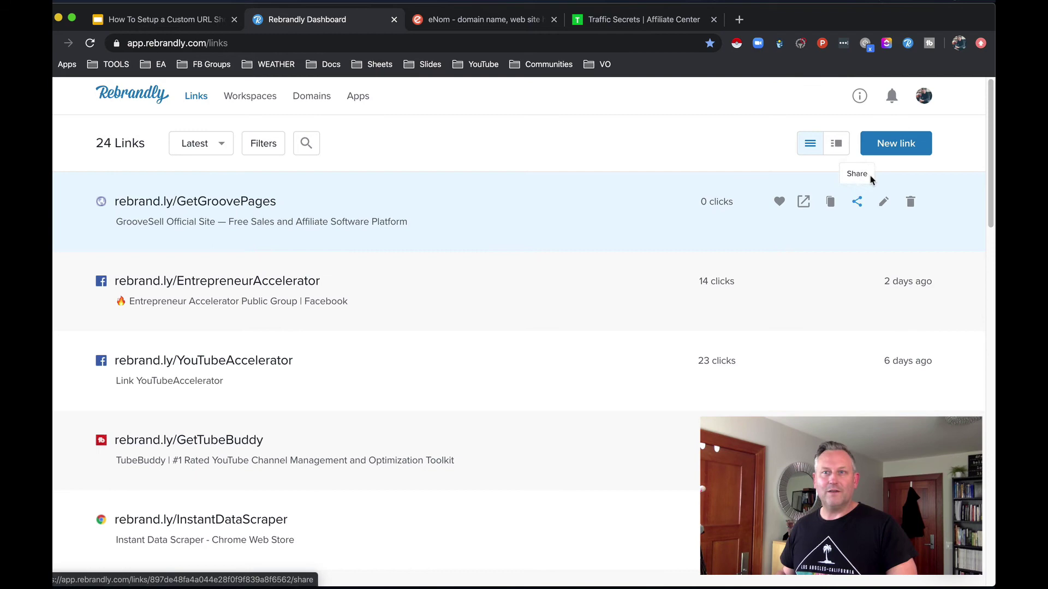
left_click(896, 144)
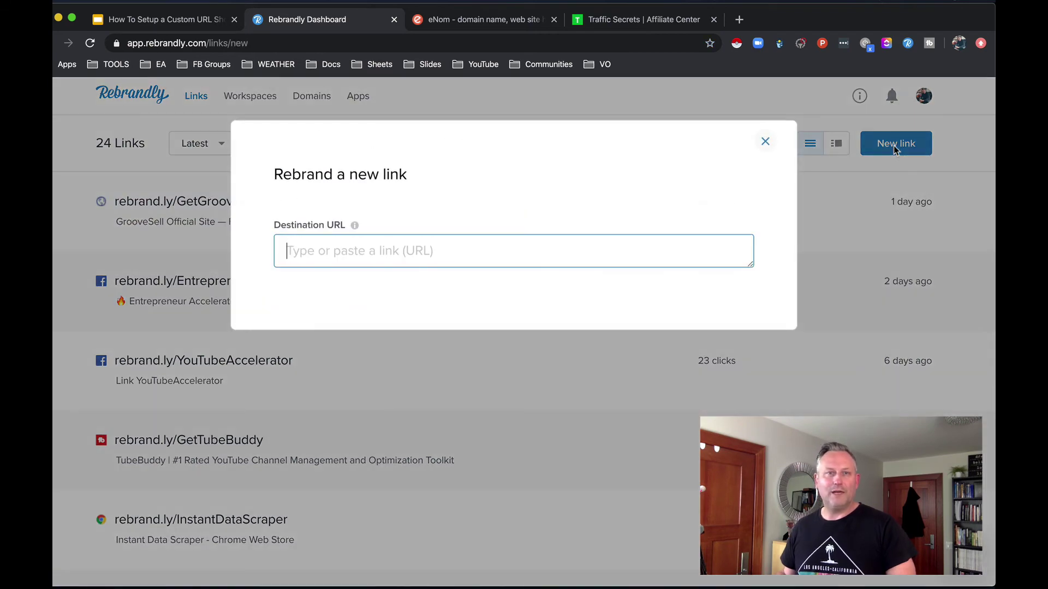
left_click(629, 22)
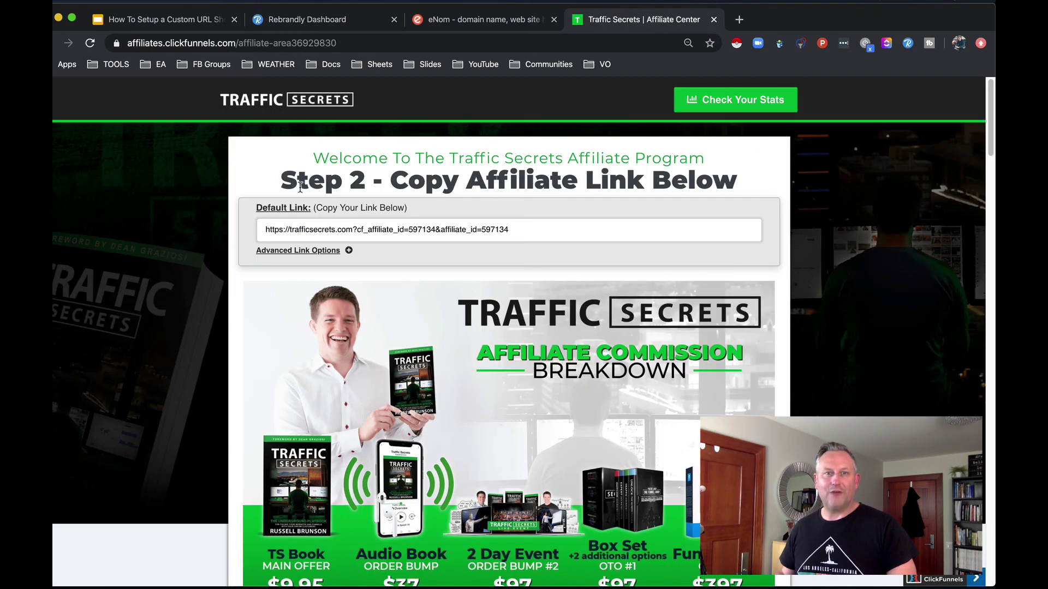
triple_click(377, 228)
key("super+c")
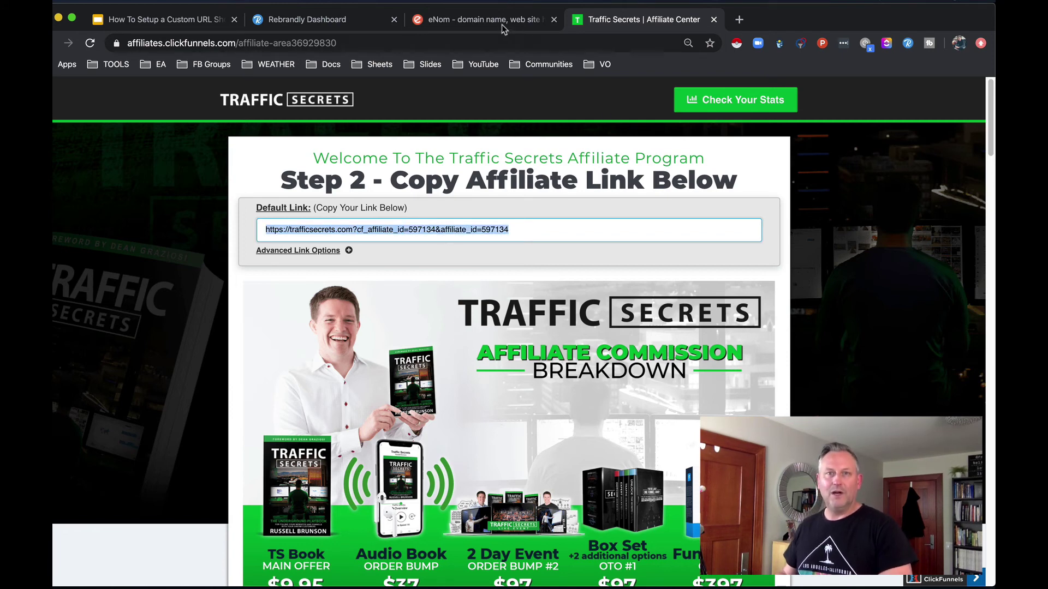
left_click(313, 25)
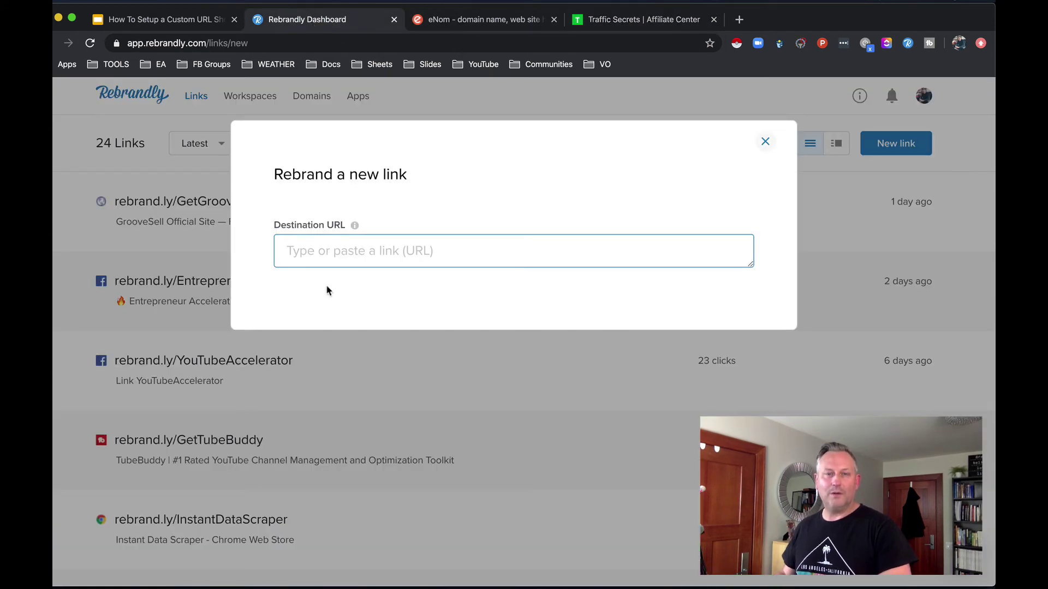
key("super+v")
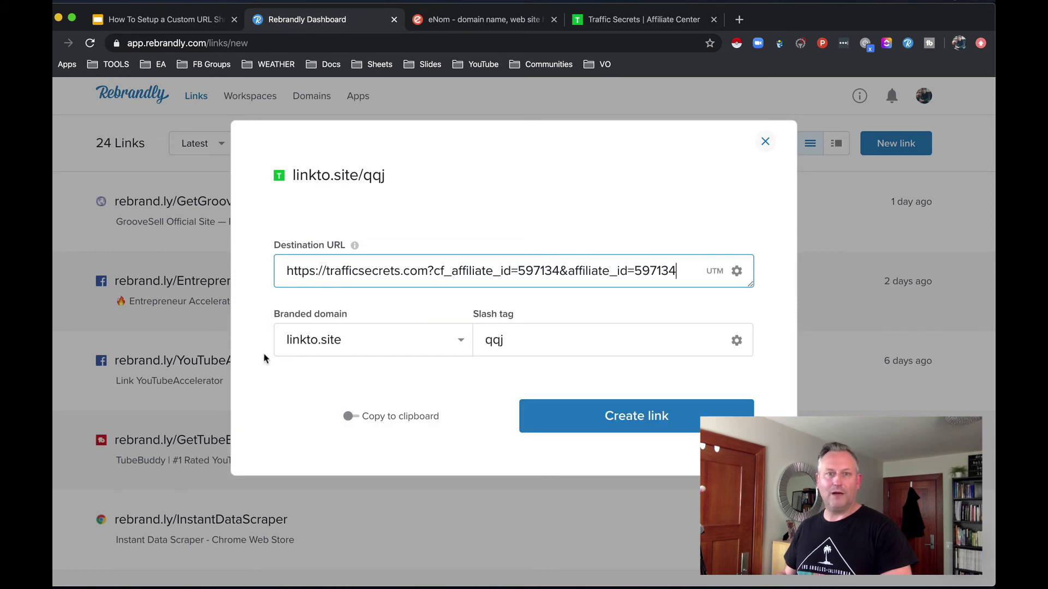
Step: Replace the suggested slash tag qqj with TrafficSecrets
left_click(535, 341)
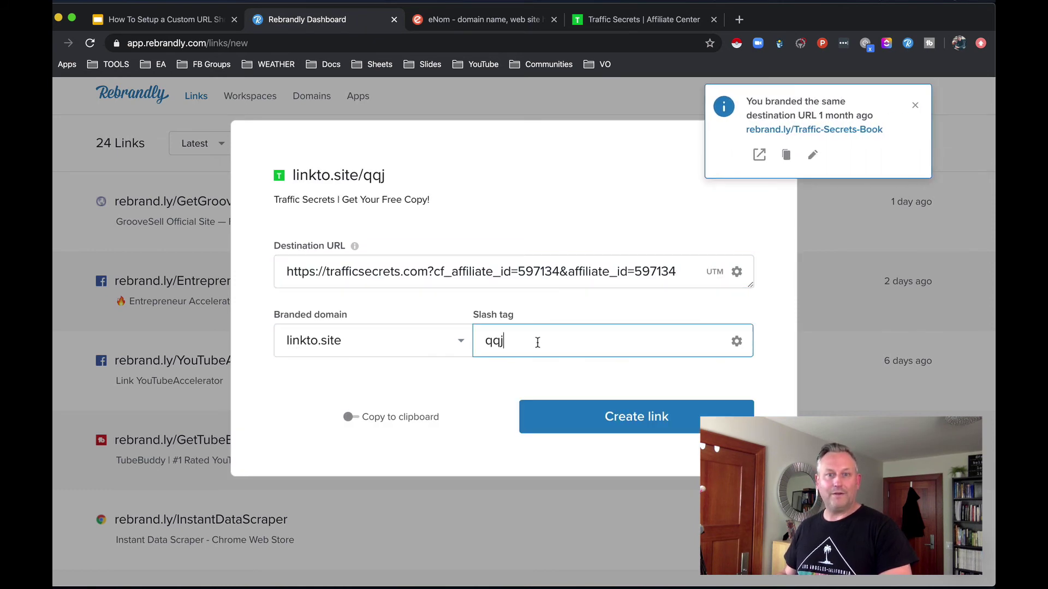
key("super+a")
type("raf")
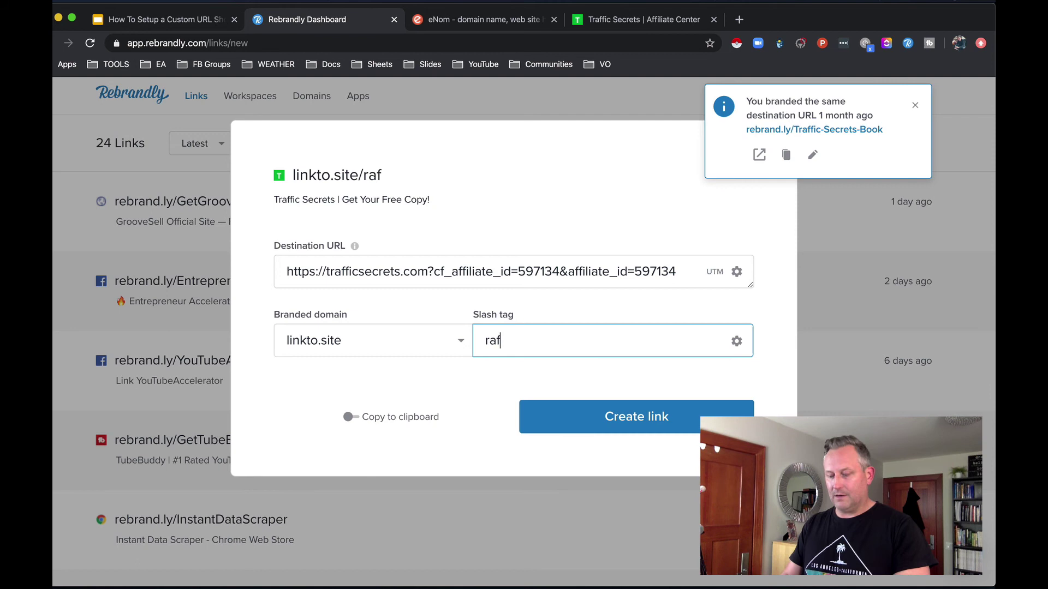
type("fice")
key("BackSpace")
key("BackSpace")
key("BackSpace")
key("BackSpace")
key("BackSpace")
key("BackSpace")
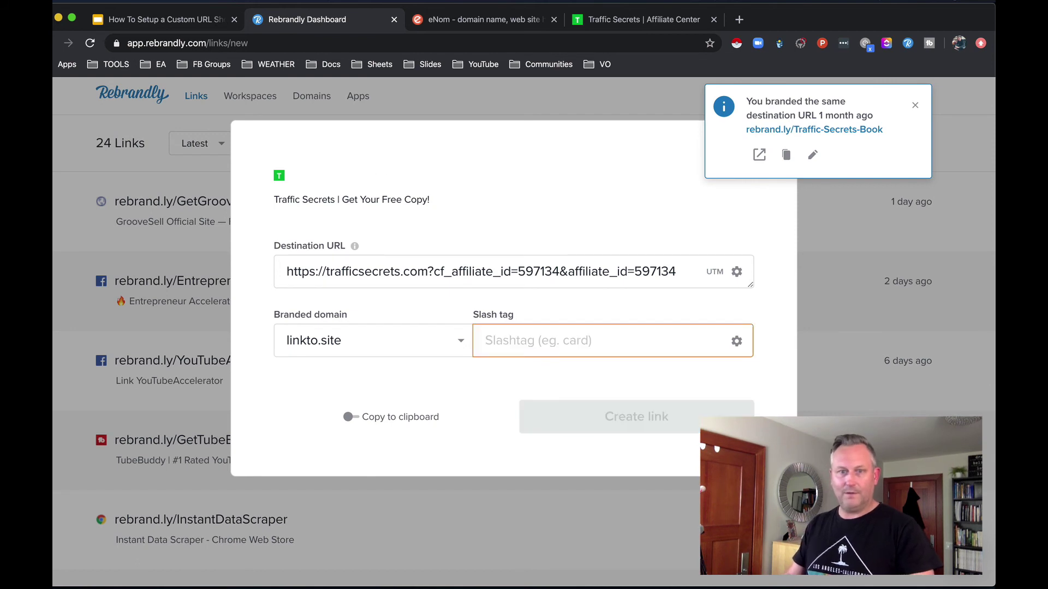
type("Traffic")
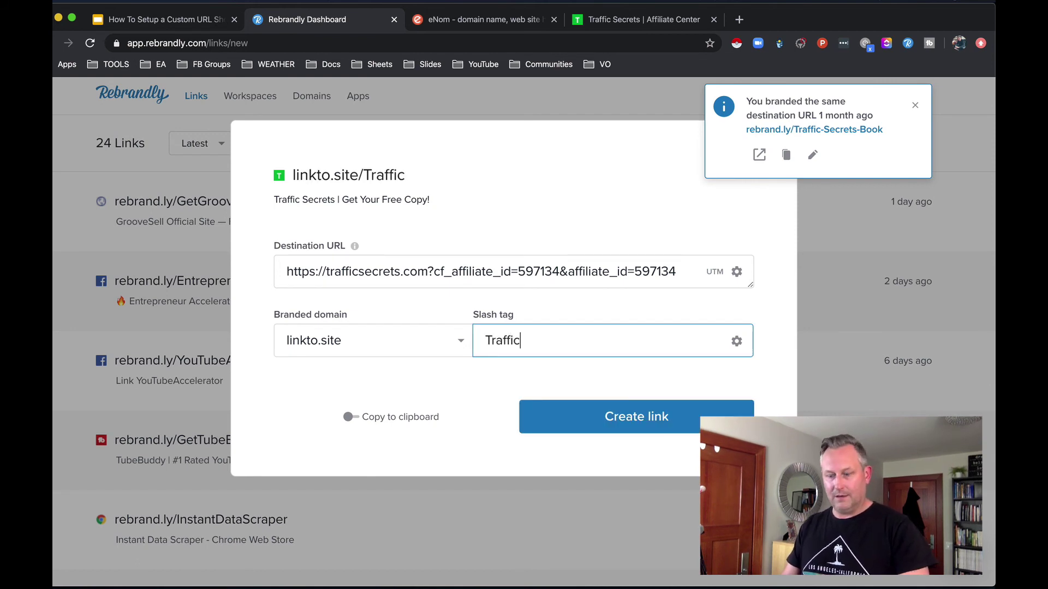
type("Secrets")
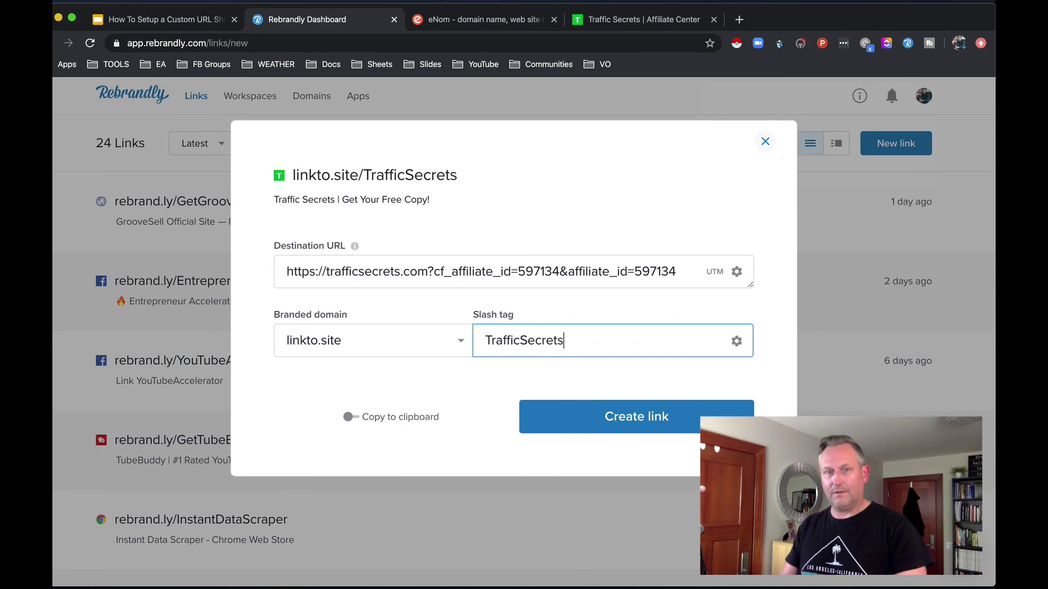
Step: Create linkto.site/TrafficSecrets, test it in a new tab, then close its details
left_click(629, 424)
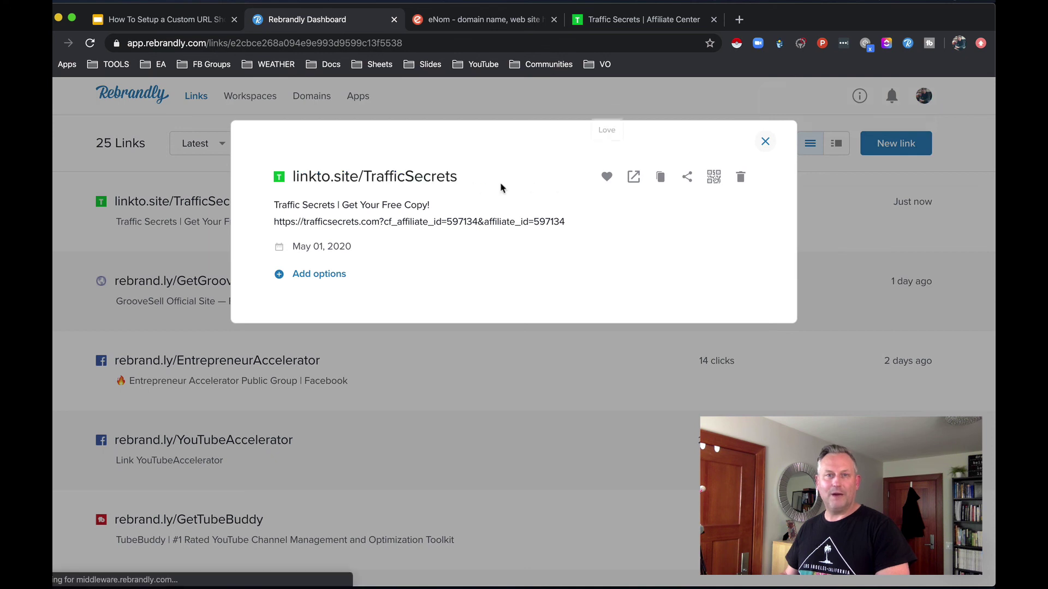
left_click(633, 178)
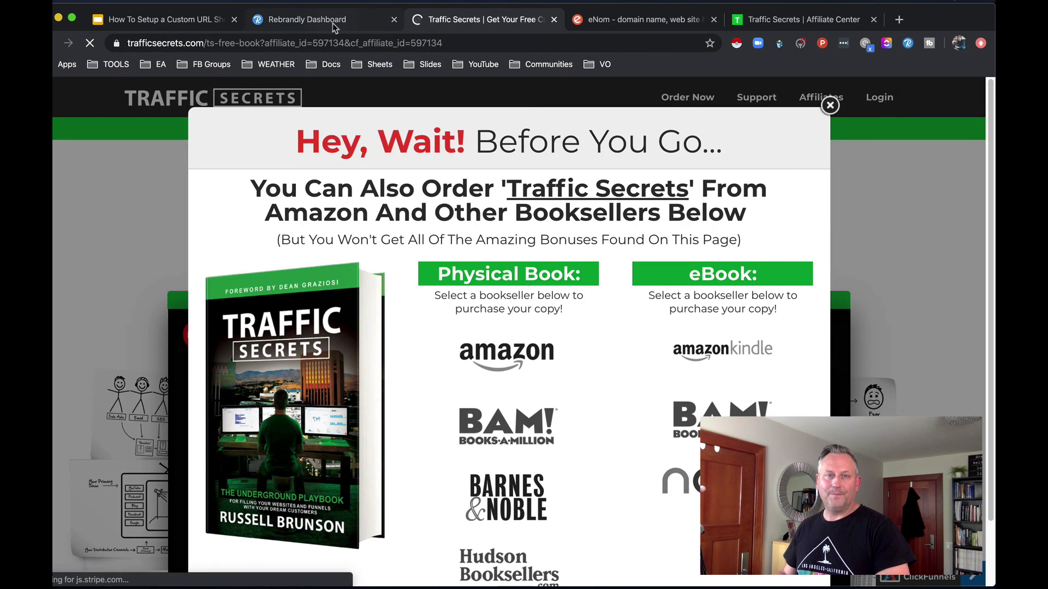
left_click(332, 22)
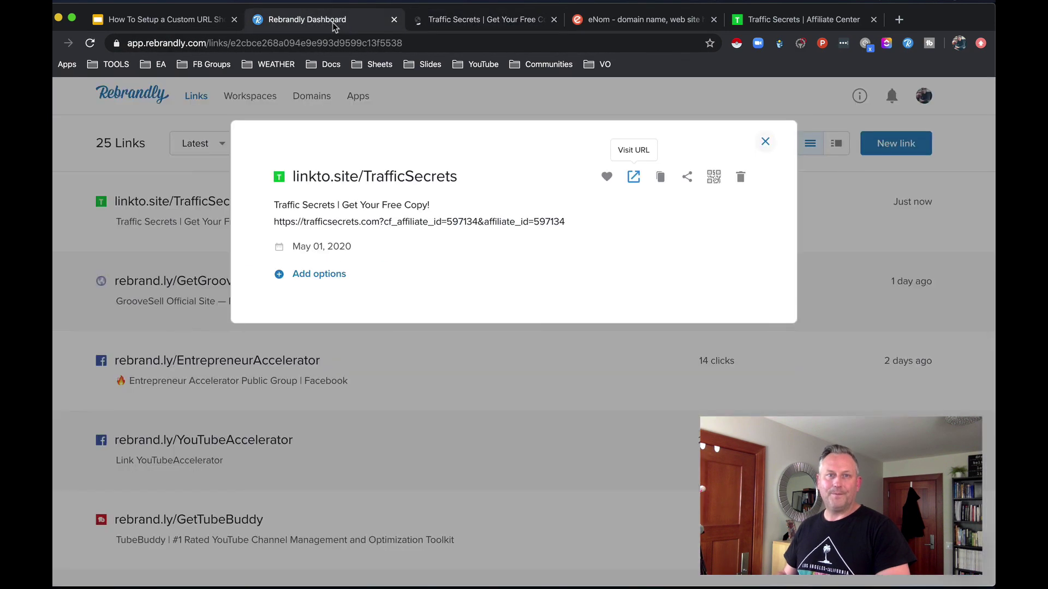
left_click(765, 141)
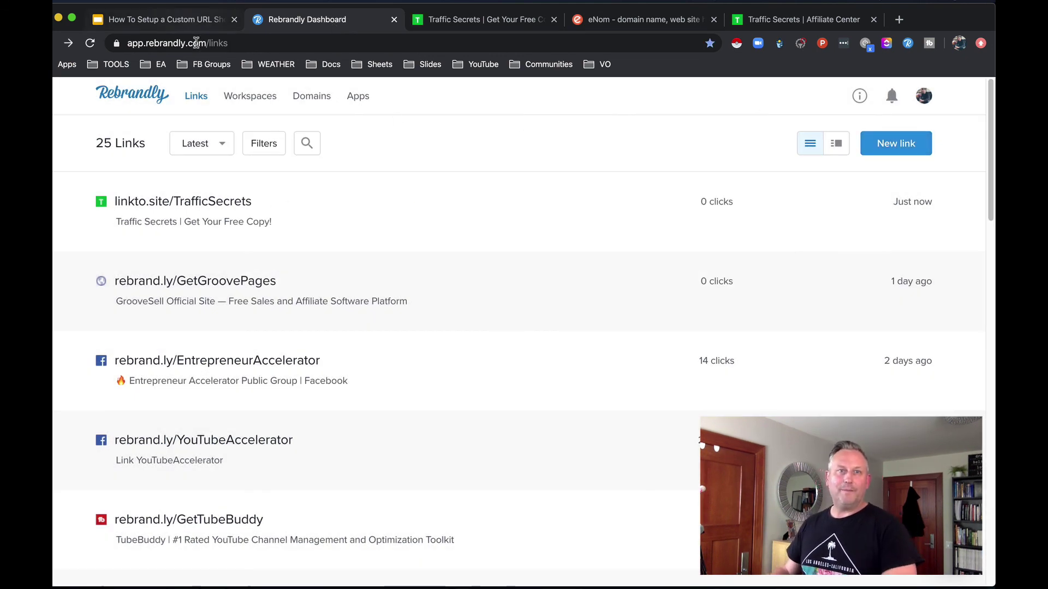